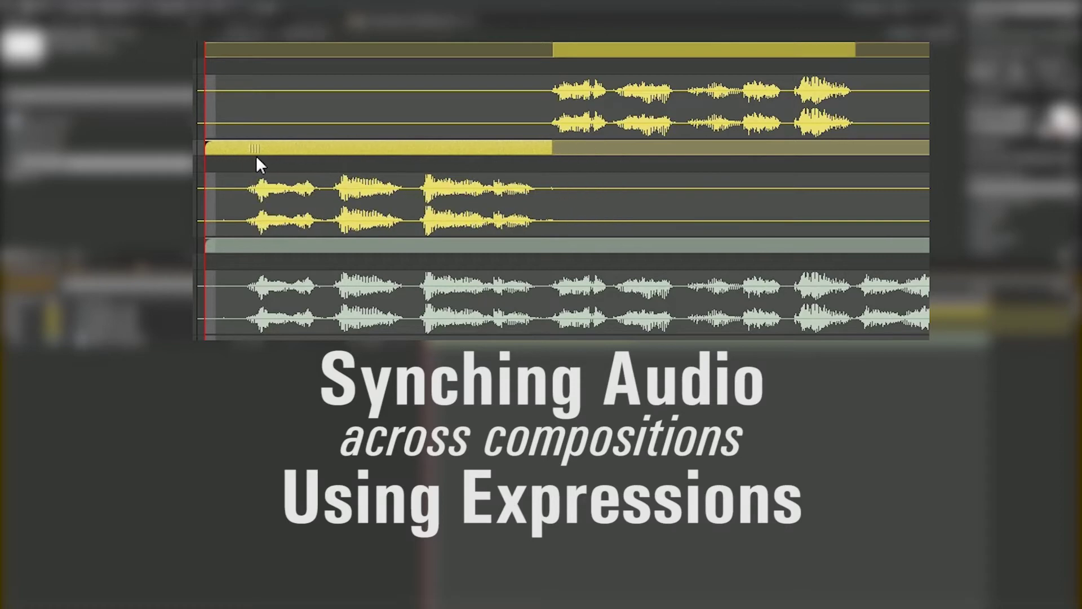
# - Shift the Sequence precomp layers to new staggered start times in MASTER_comp
pyautogui.moveTo(617, 49); pyautogui.dragTo(577, 48)
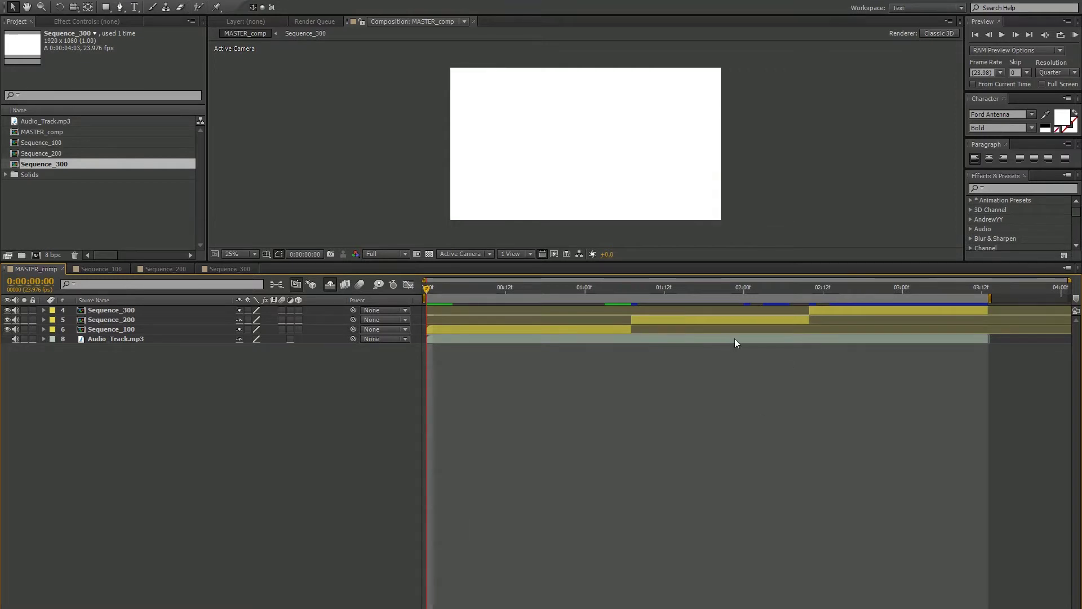
# - Reveal the Audio_Track.mp3 waveform and select each Sequence_100/200/300 layer in turn
pyautogui.click(155, 339)
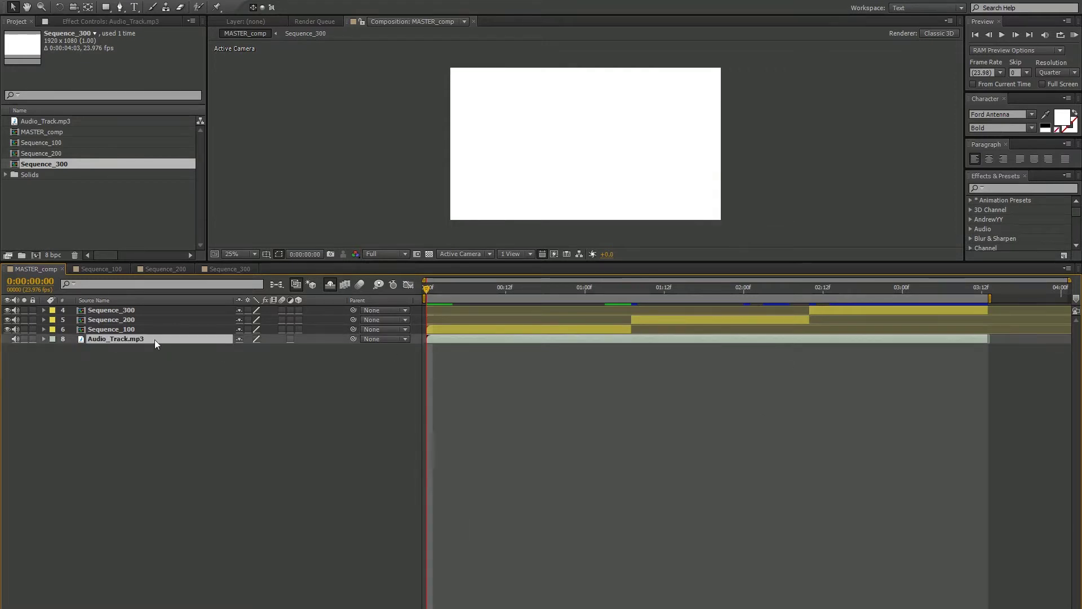
pyautogui.press('l')
pyautogui.press('l')
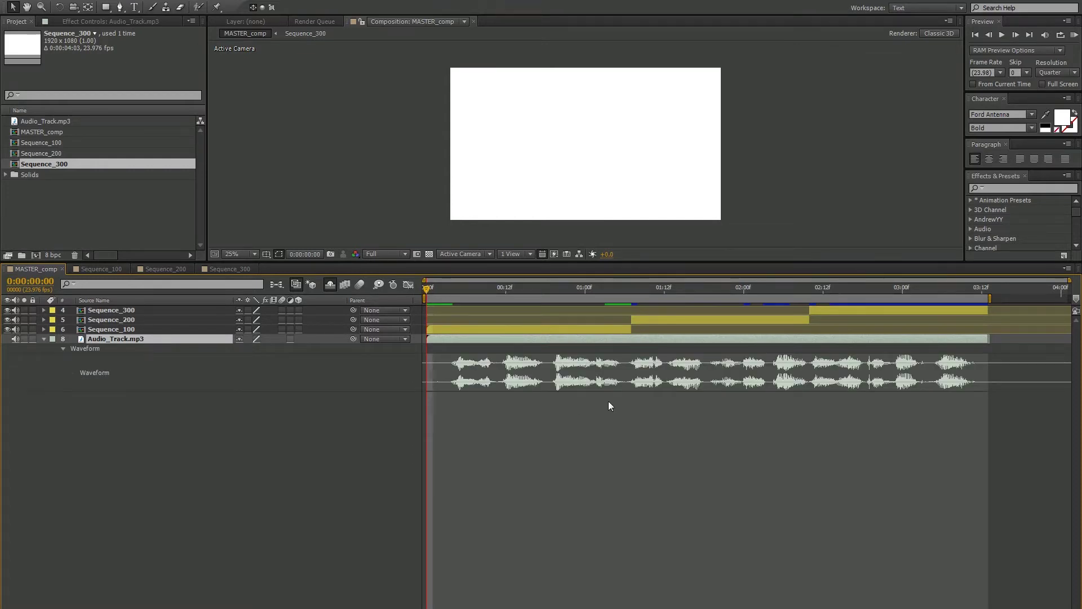
pyautogui.click(608, 329)
pyautogui.click(636, 320)
pyautogui.click(840, 311)
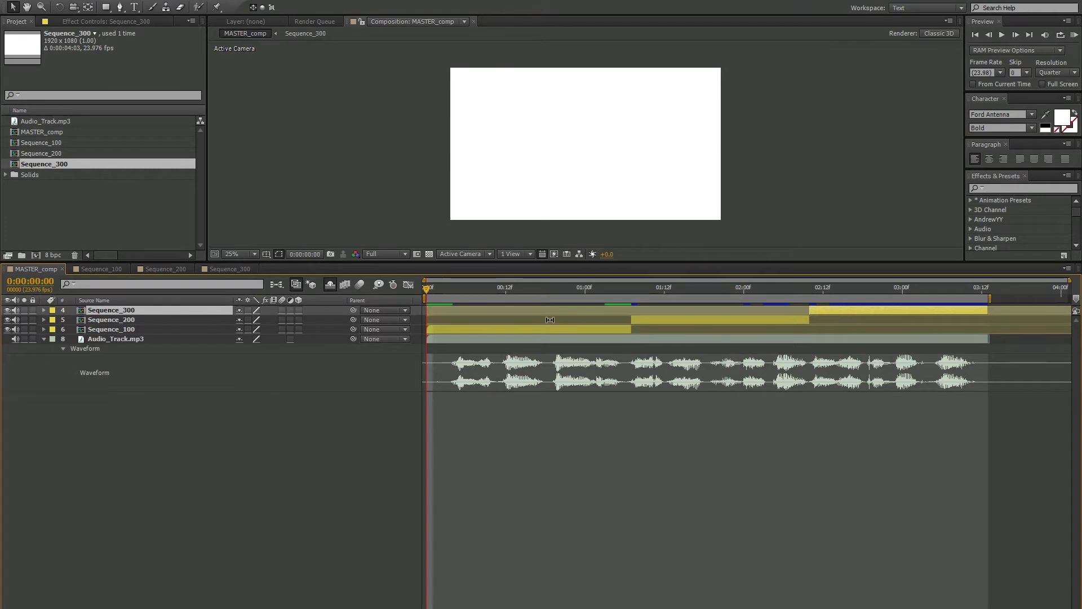
pyautogui.click(520, 330)
# - Open Sequence_100 and inspect its shape, solid and Audio_Track.mp3 layers
pyautogui.doubleClick(179, 328)
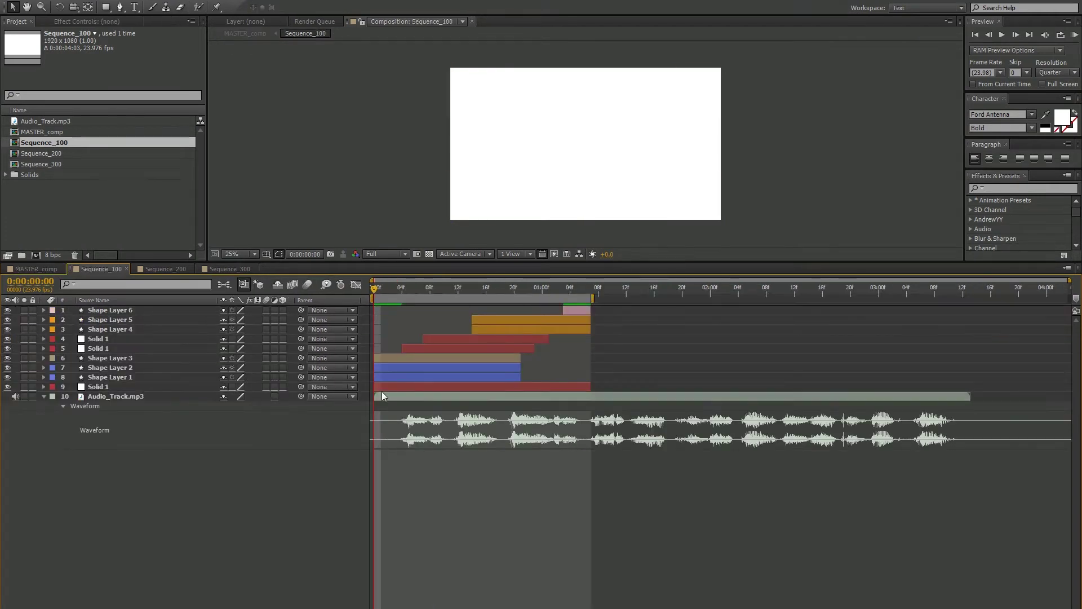
pyautogui.click(161, 386)
pyautogui.keyDown('shift'); pyautogui.click(126, 311); pyautogui.keyUp('shift')
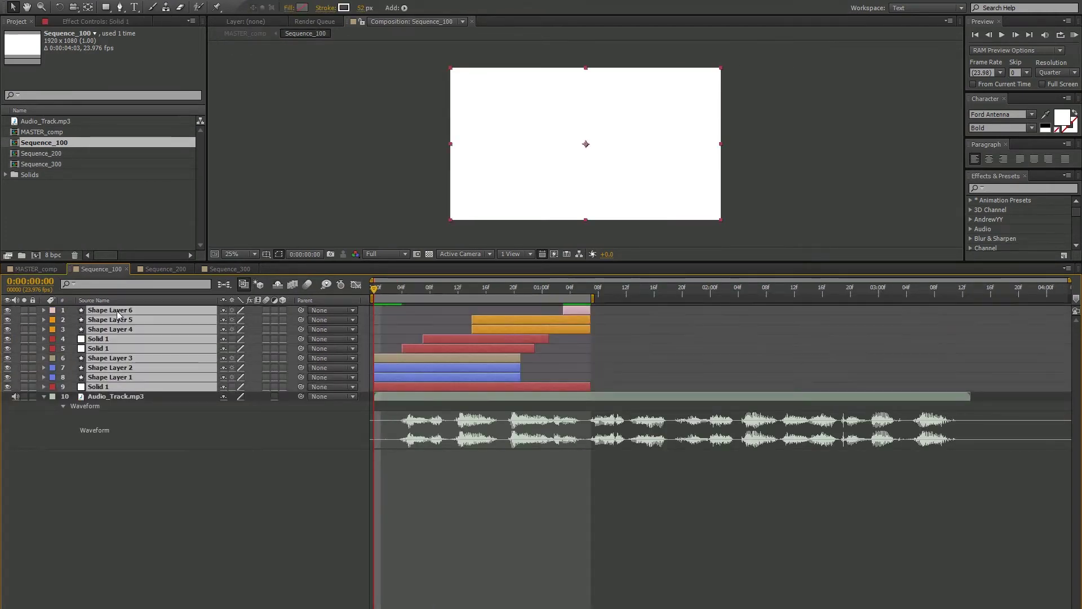
pyautogui.click(279, 519)
pyautogui.click(195, 397)
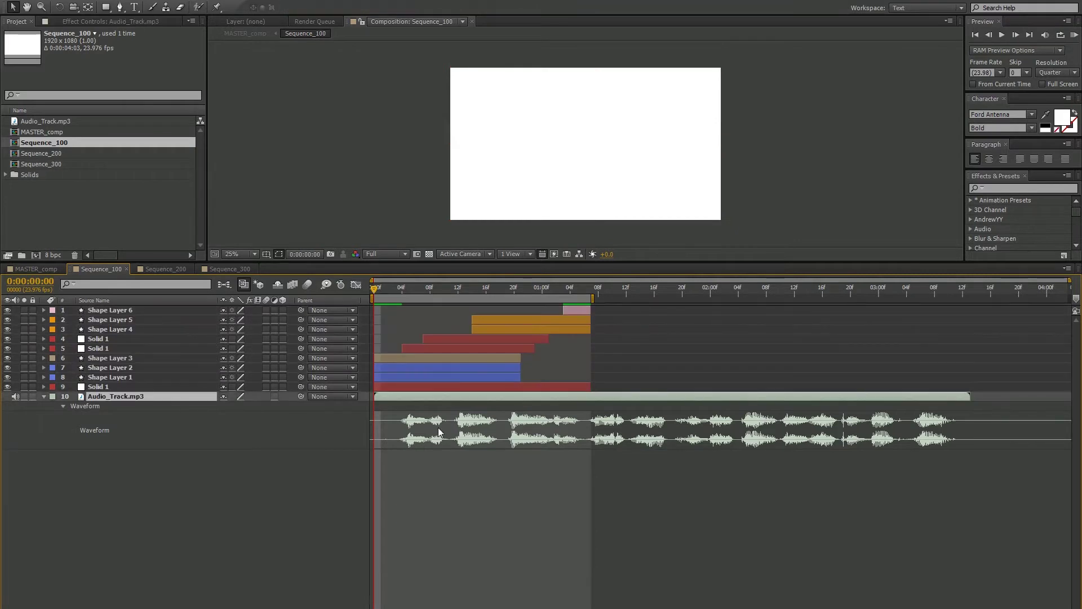
pyautogui.click(308, 478)
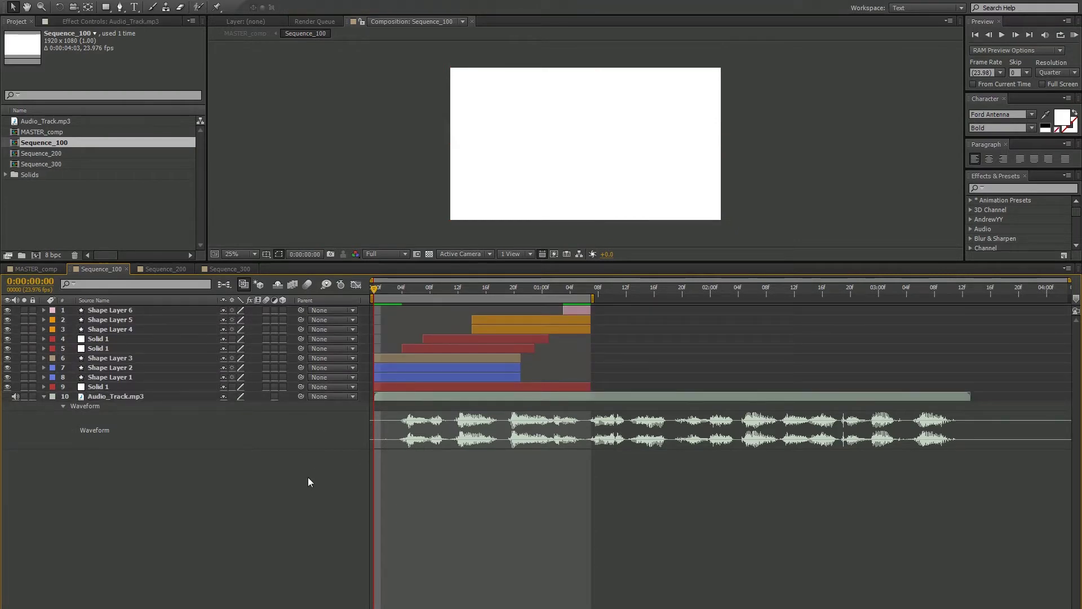
# - Browse the Sequence_200, Sequence_300 and Sequence_100 comp tabs, then go back to MASTER_comp
pyautogui.click(162, 267)
pyautogui.click(241, 269)
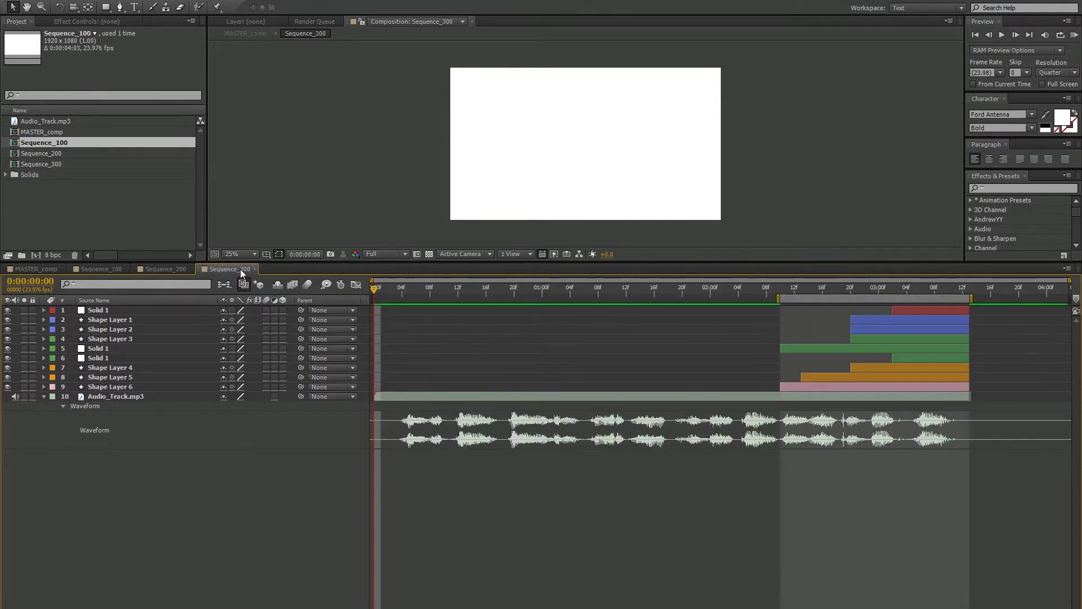
pyautogui.click(171, 267)
pyautogui.click(113, 267)
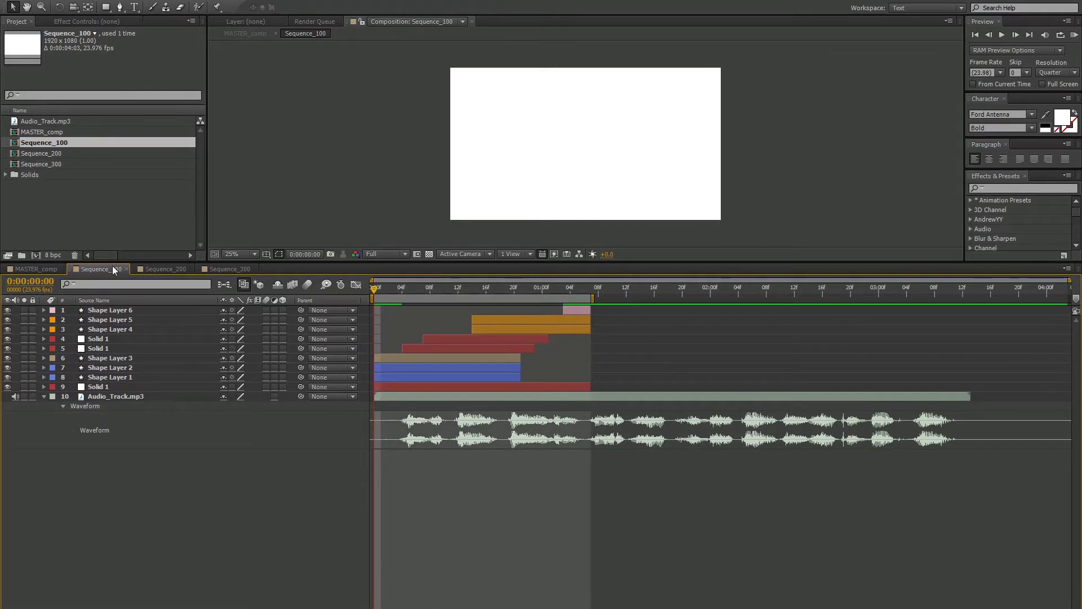
pyautogui.click(47, 269)
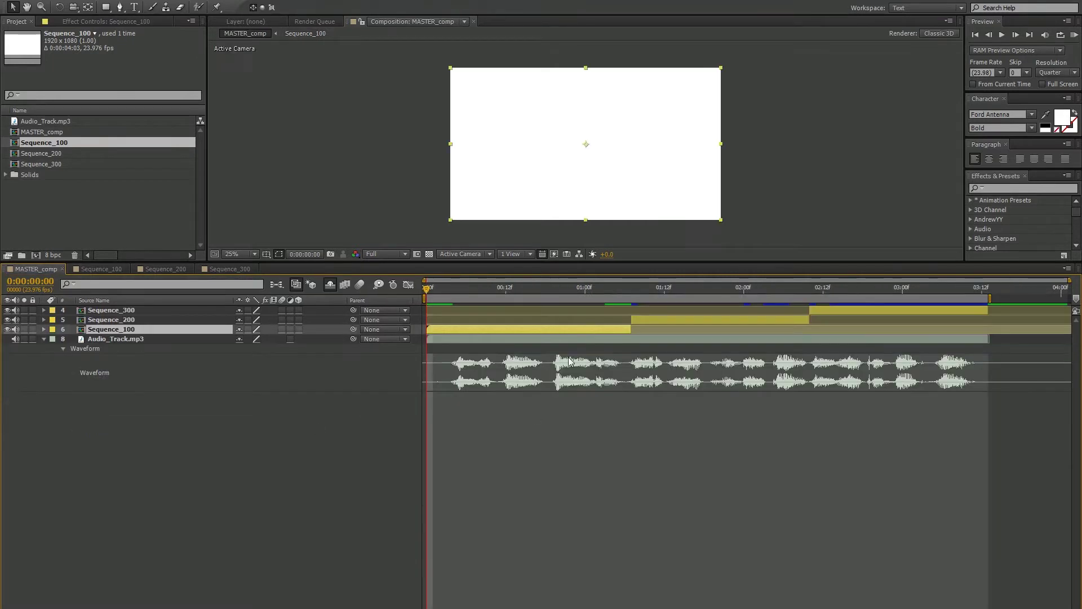
# - Show the waveforms of all three Sequence precomps and slide Sequence_100 a few frames later
pyautogui.keyDown('shift'); pyautogui.click(863, 312); pyautogui.keyUp('shift')
pyautogui.press('l')
pyautogui.press('l')
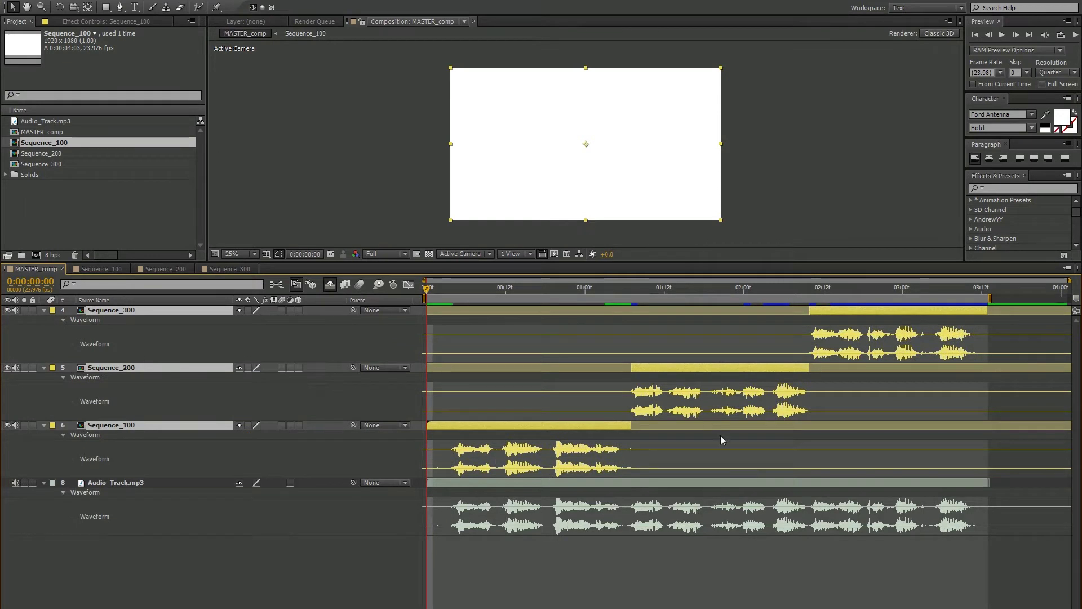
pyautogui.click(361, 560)
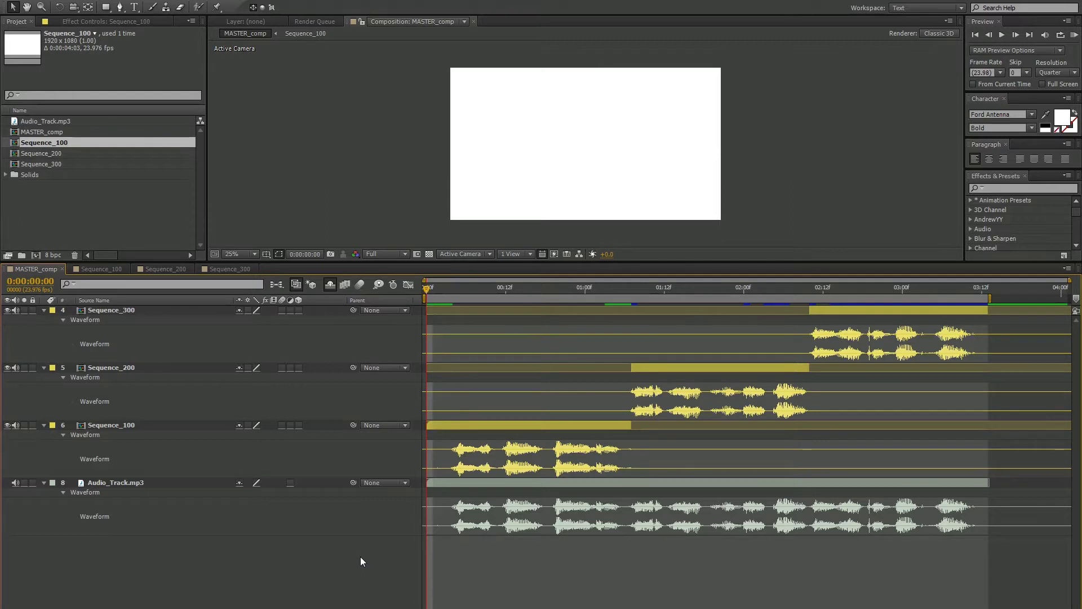
pyautogui.click(458, 427)
pyautogui.moveTo(456, 426); pyautogui.dragTo(480, 425)
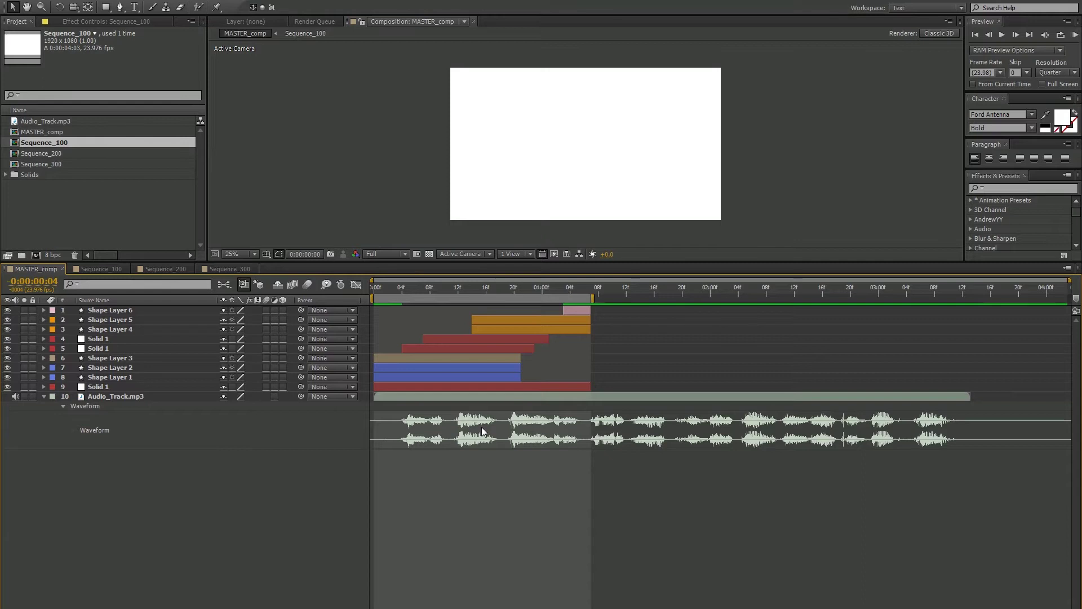
# - Inside Sequence_100, move Audio_Track.mp3 earlier to offset the shift, then check MASTER_comp
pyautogui.hotkey('shift', '.')
pyautogui.moveTo(479, 397); pyautogui.dragTo(425, 403)
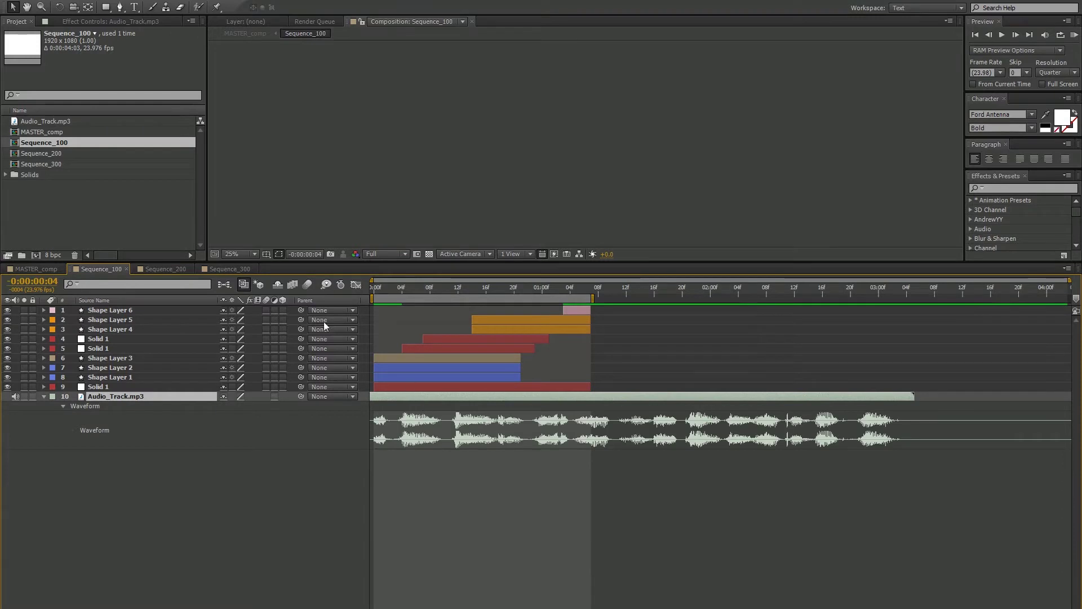
pyautogui.click(57, 269)
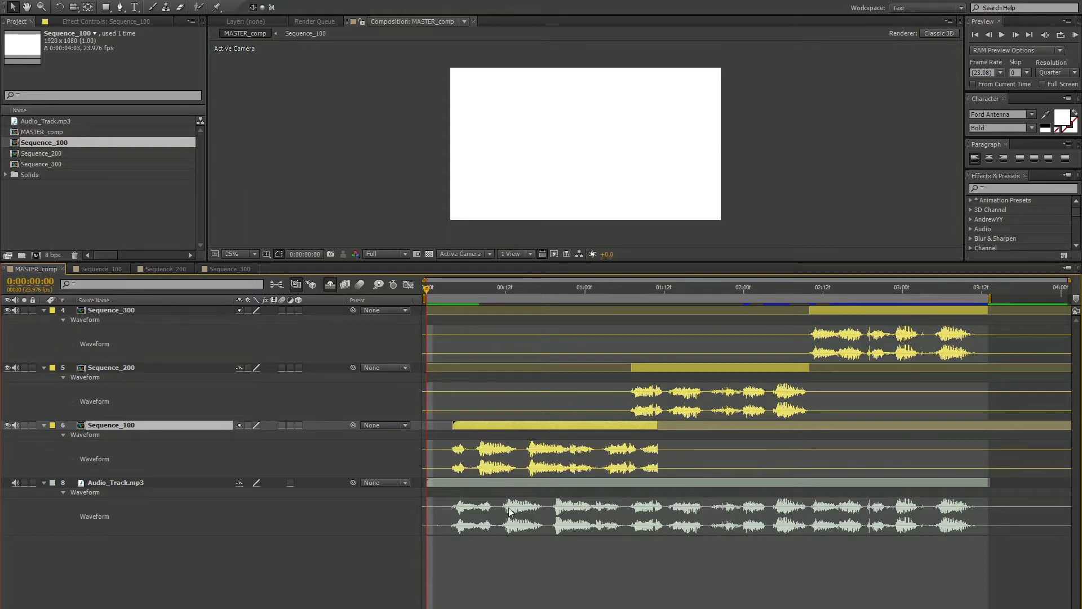
# - Restore the Sequence_100 audio and the Sequence_100 layer to their original start times
pyautogui.doubleClick(495, 424)
pyautogui.moveTo(457, 399); pyautogui.dragTo(481, 398)
pyautogui.click(47, 270)
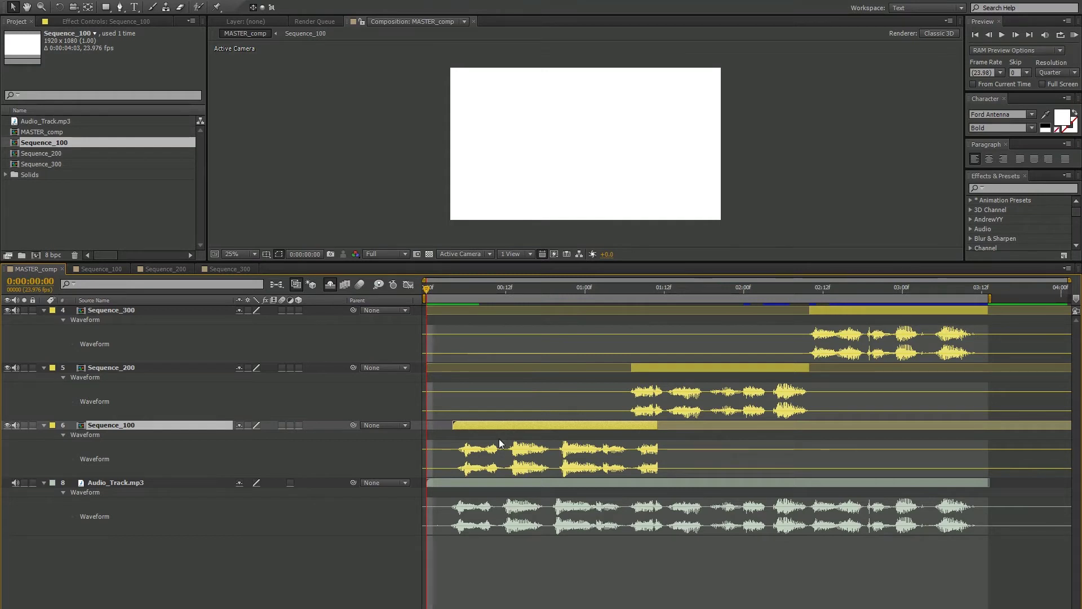
pyautogui.moveTo(494, 427); pyautogui.dragTo(479, 403)
pyautogui.doubleClick(464, 424)
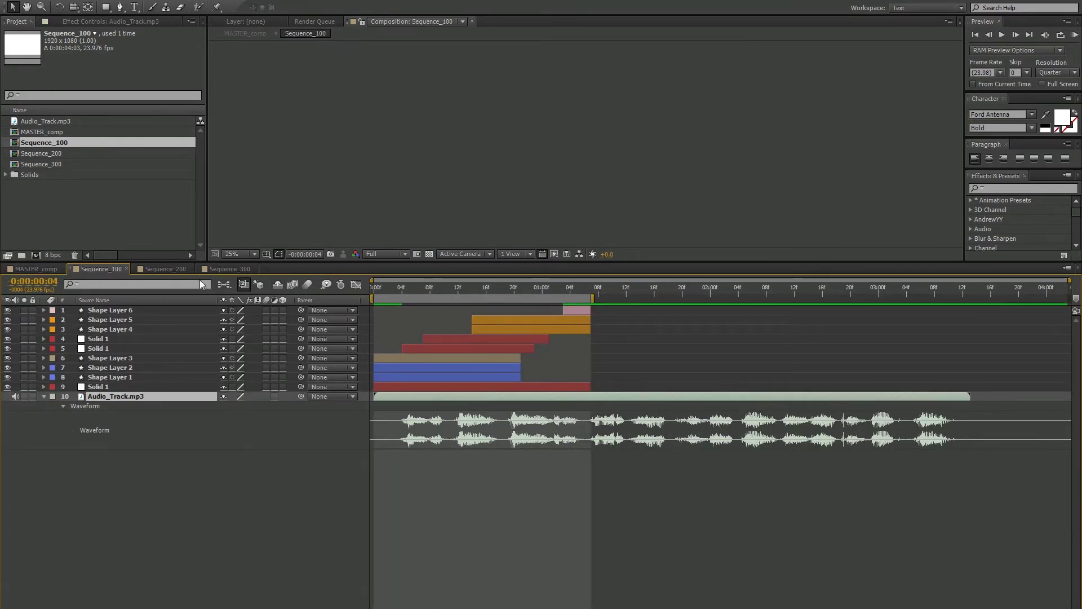
pyautogui.click(55, 268)
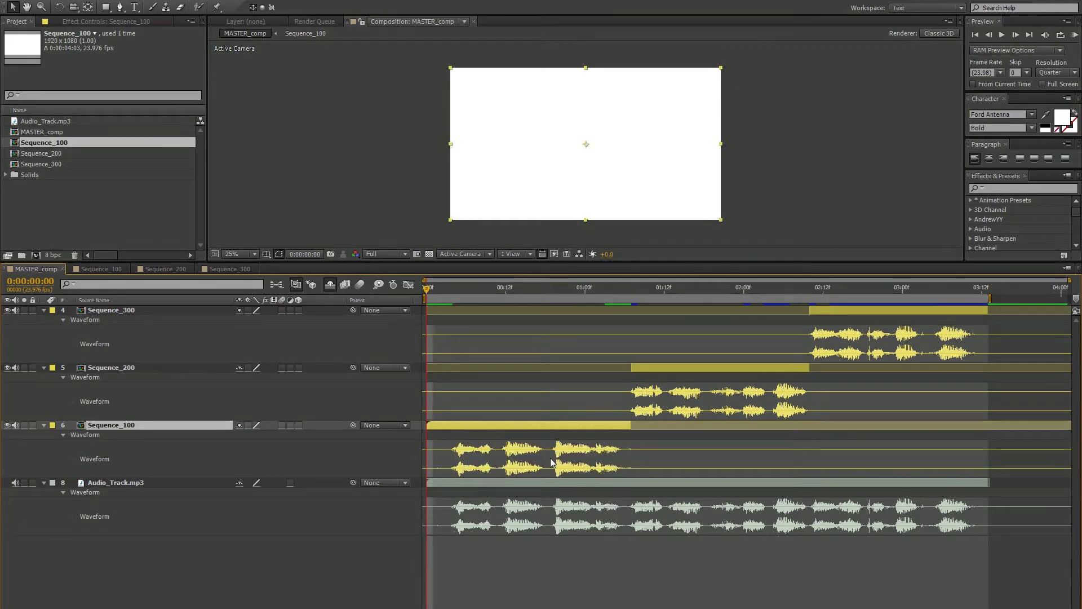
# - Hide the three precomp waveforms and open the Sequence_100 composition
pyautogui.keyDown('shift'); pyautogui.click(838, 310); pyautogui.keyUp('shift')
pyautogui.press('l')
pyautogui.press('l')
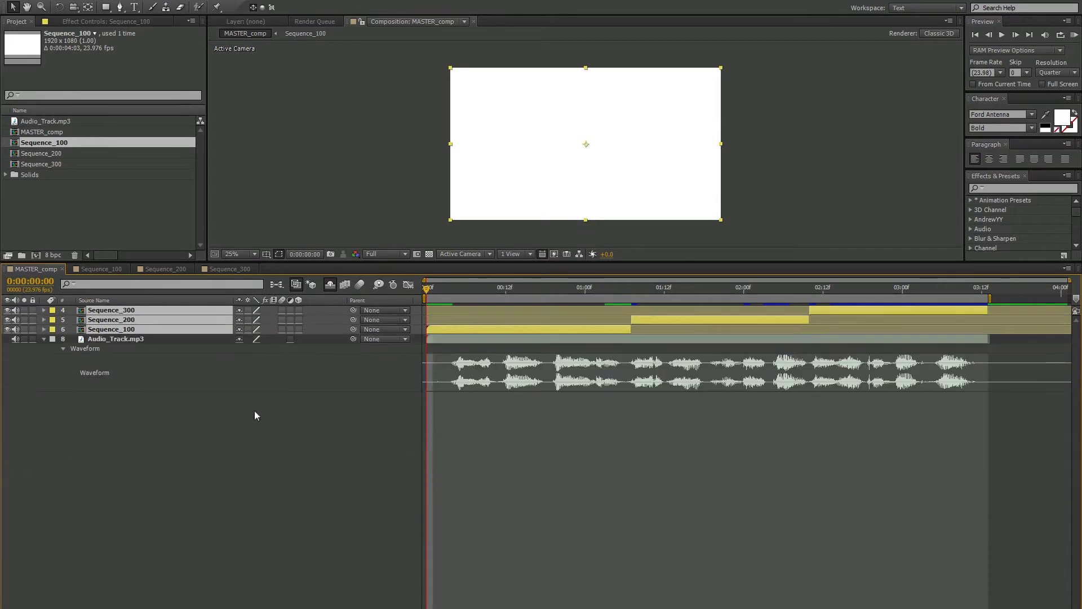
pyautogui.doubleClick(172, 329)
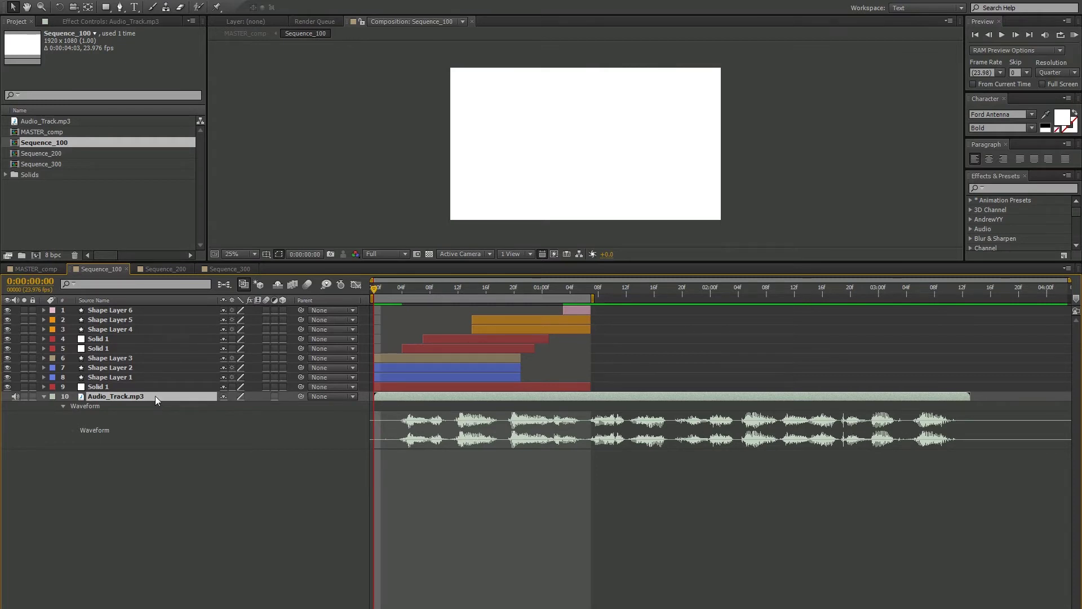
# - Enable time remapping on Audio_Track.mp3 and add a Time Remap expression with its default text cleared
pyautogui.press('l')
pyautogui.press('l')
pyautogui.click(123, 430)
pyautogui.rightClick(124, 399)
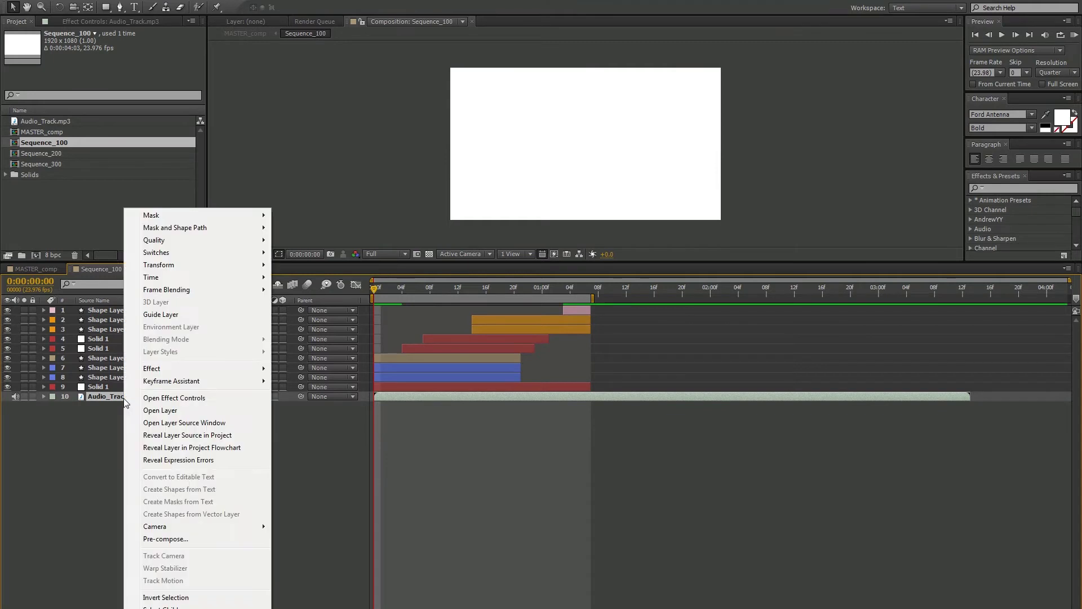
pyautogui.moveTo(169, 277)
pyautogui.click(306, 276)
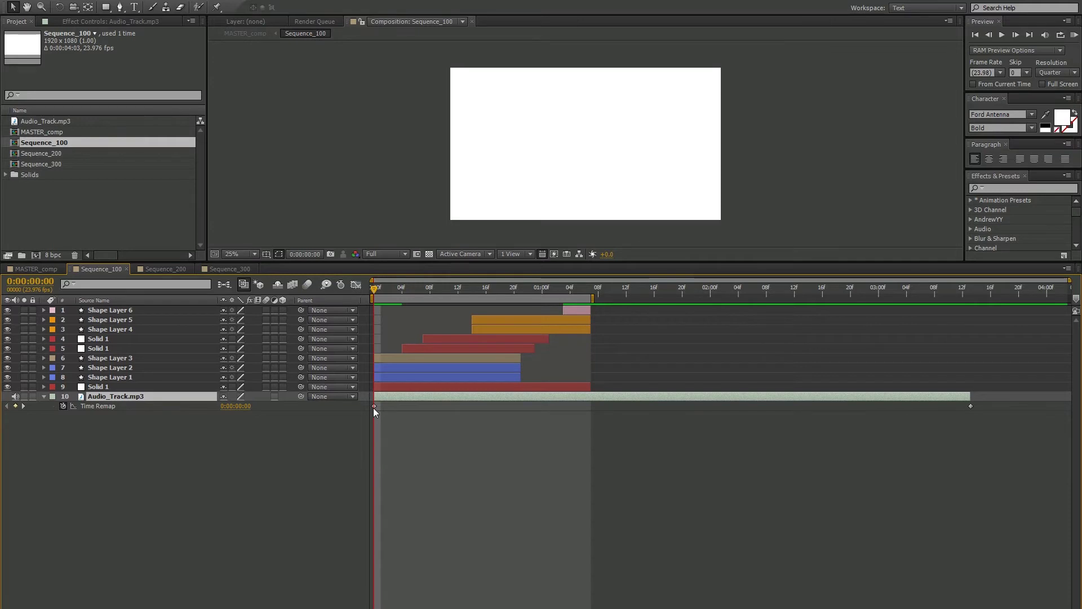
pyautogui.press('pageup')
pyautogui.press('pageup')
pyautogui.press('pageup')
pyautogui.press('pageup')
pyautogui.press('pageup')
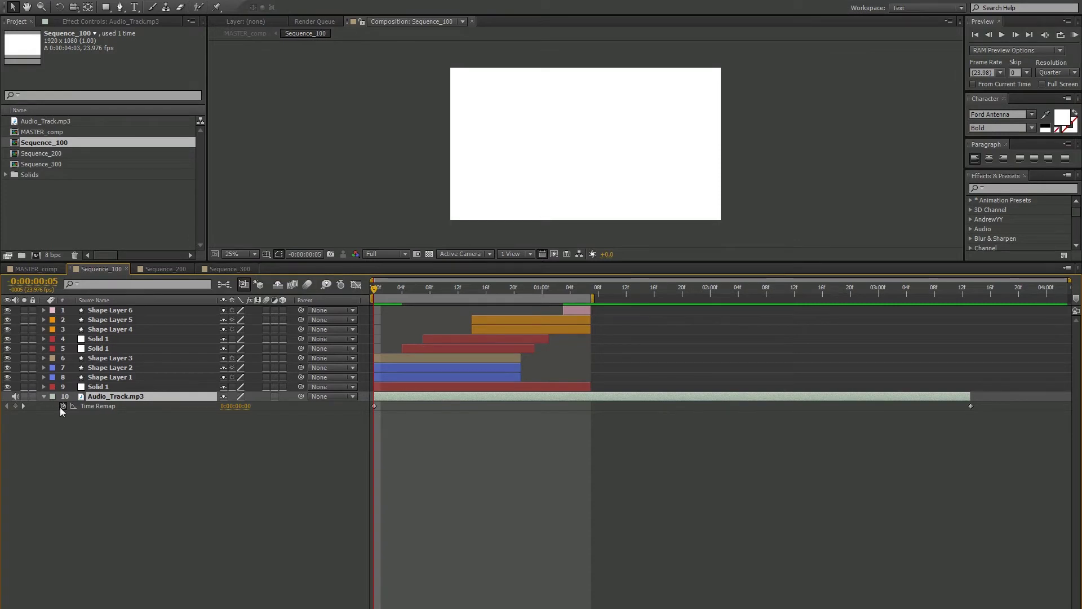
pyautogui.keyDown('alt'); pyautogui.click(62, 407); pyautogui.keyUp('alt')
pyautogui.press('BackSpace')
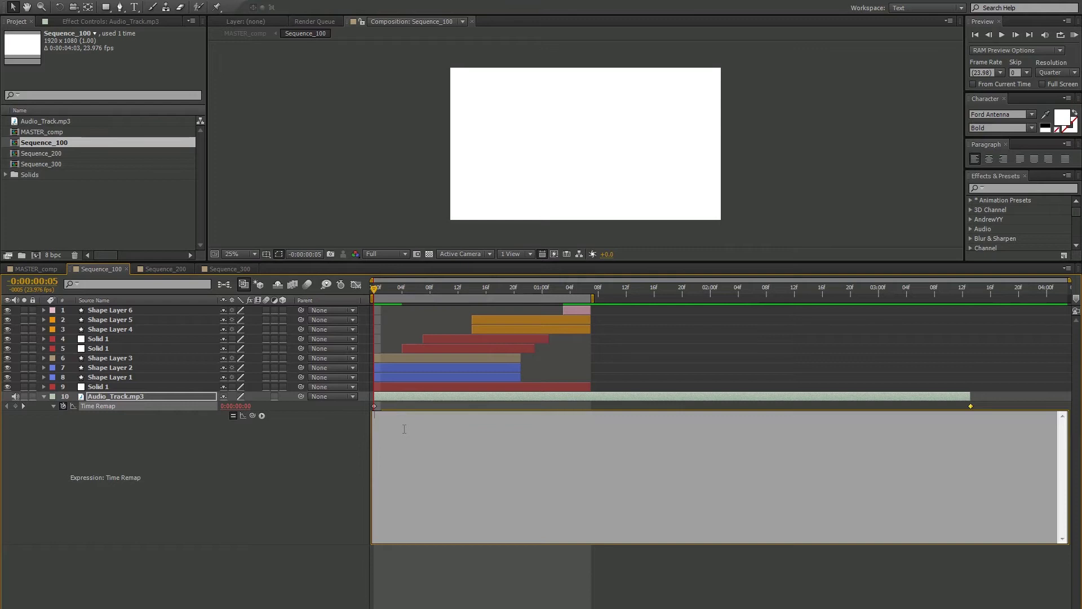
# - Write compStartTimeInParent and audioStartTimeInParent lines from comp("MASTER_comp") layer start times, fixing typos
pyautogui.write('compStartTimeInParent = ')
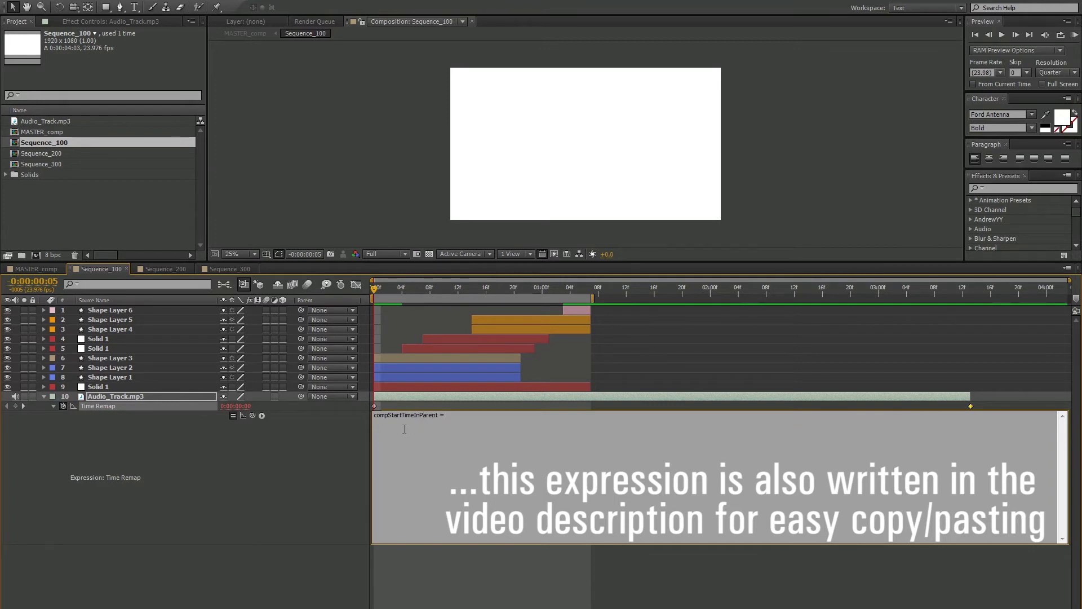
pyautogui.write('comp("')
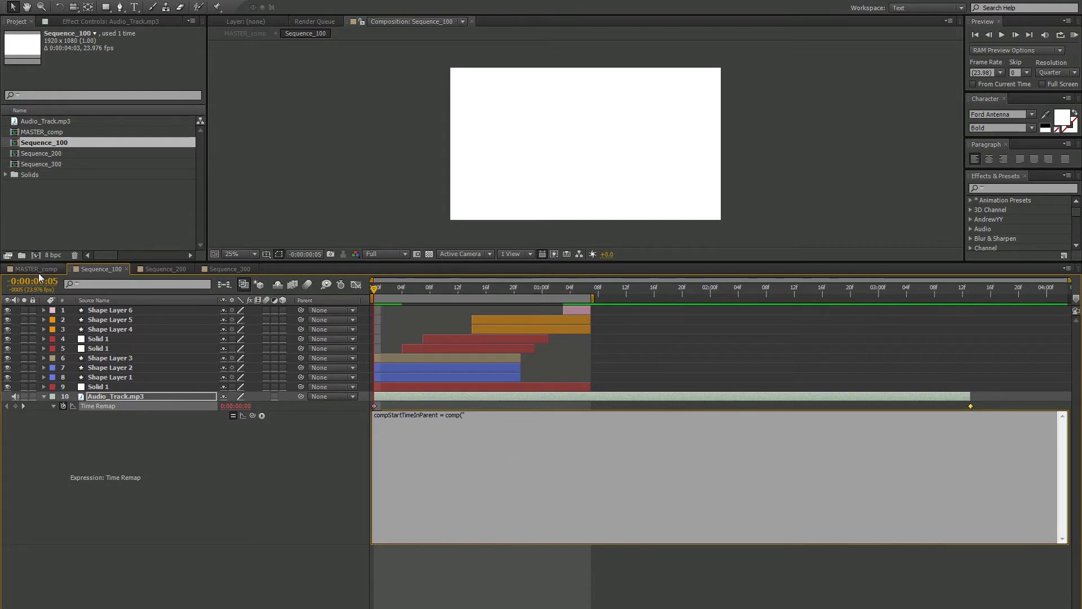
pyautogui.write('MASTER_comp").layer(thisComp.name).startTime')
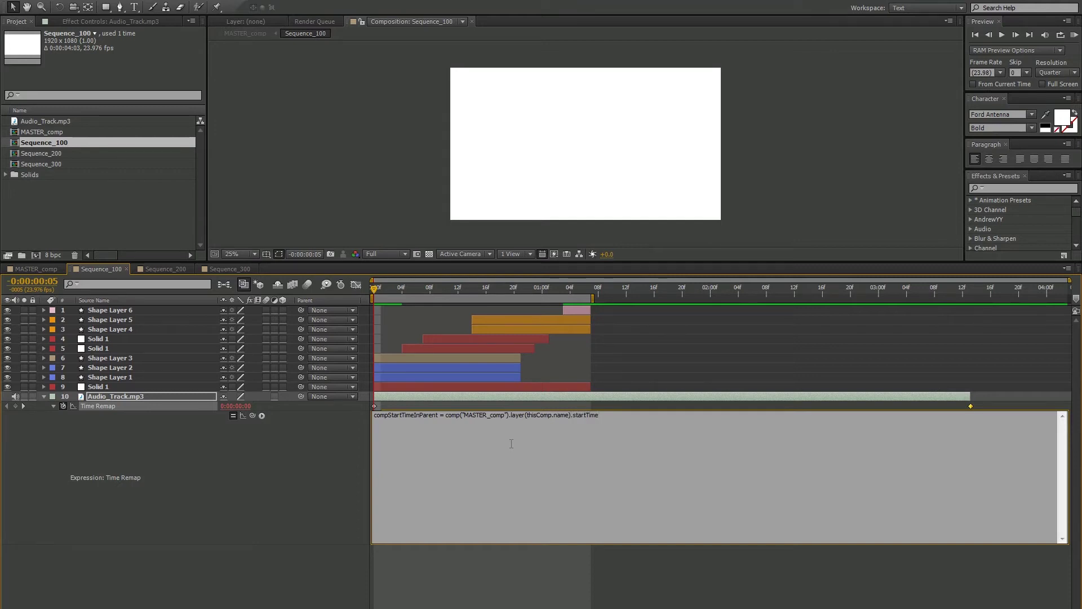
pyautogui.write('audioStart')
pyautogui.write('TimeInParent')
pyautogui.write(' = ')
pyautogui.write('comp')
pyautogui.write('("Mater')
pyautogui.write('ster')
pyautogui.press('BackSpace')
pyautogui.press('BackSpace')
pyautogui.press('BackSpace')
pyautogui.press('BackSpace')
pyautogui.press('BackSpace')
pyautogui.press('BackSpace')
pyautogui.write('MASTER_comp").layer(thisLayer.nam')
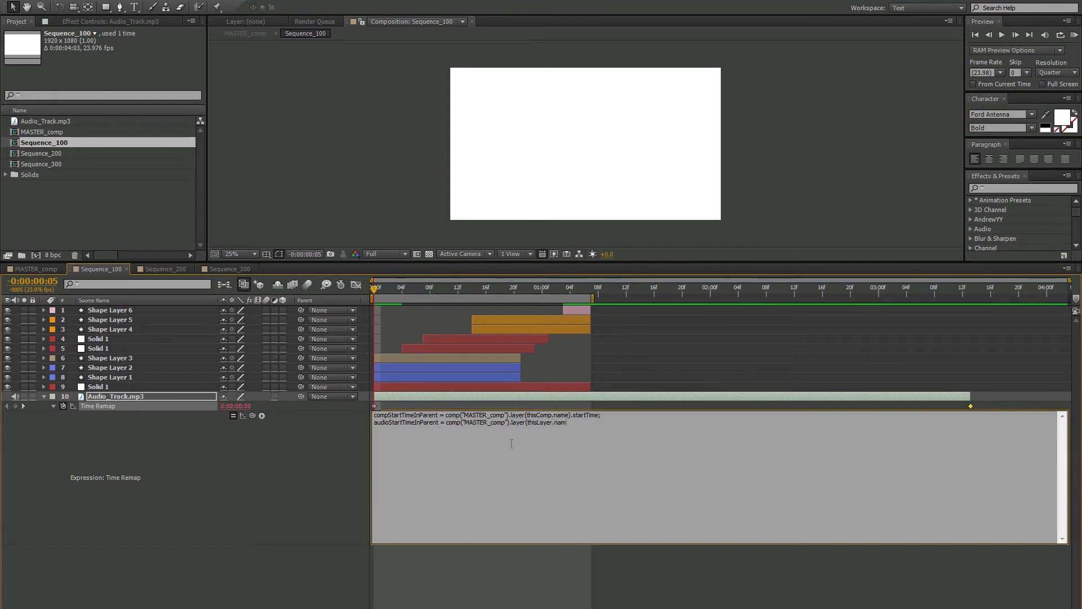
pyautogui.write('e).Start')
pyautogui.press('BackSpace')
pyautogui.press('BackSpace')
pyautogui.press('BackSpace')
pyautogui.press('BackSpace')
pyautogui.write('startTime')
# - Add fullStartTime and fullEndTime (source.duration+startTime) lines and begin linear(time, fullStartTime, fullEndTime, …)
pyautogui.press('Return')
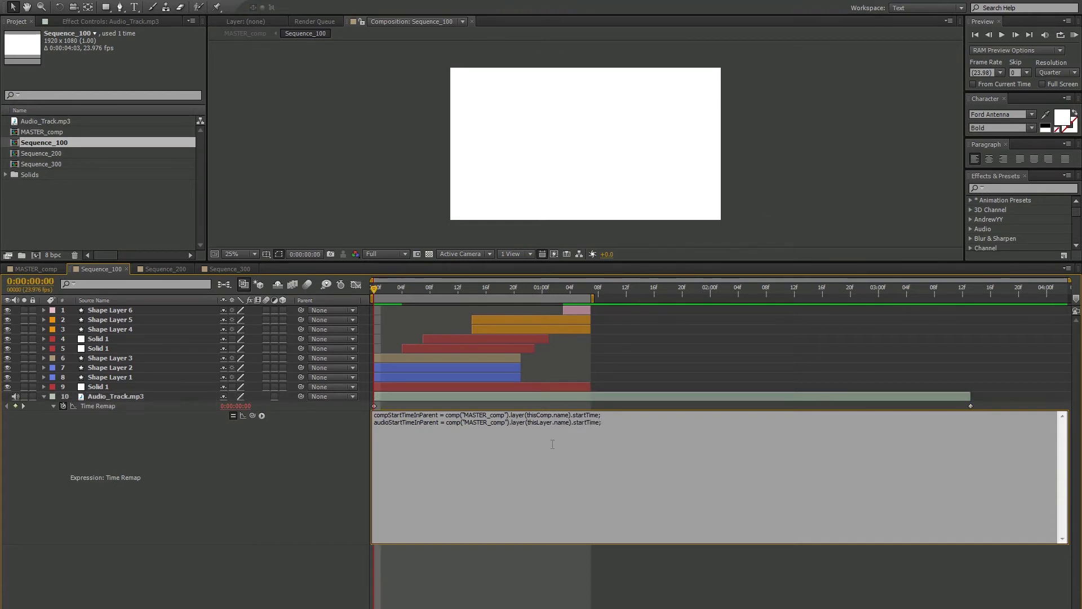
pyautogui.write('fullStartTime =')
pyautogui.write('this.startTime')
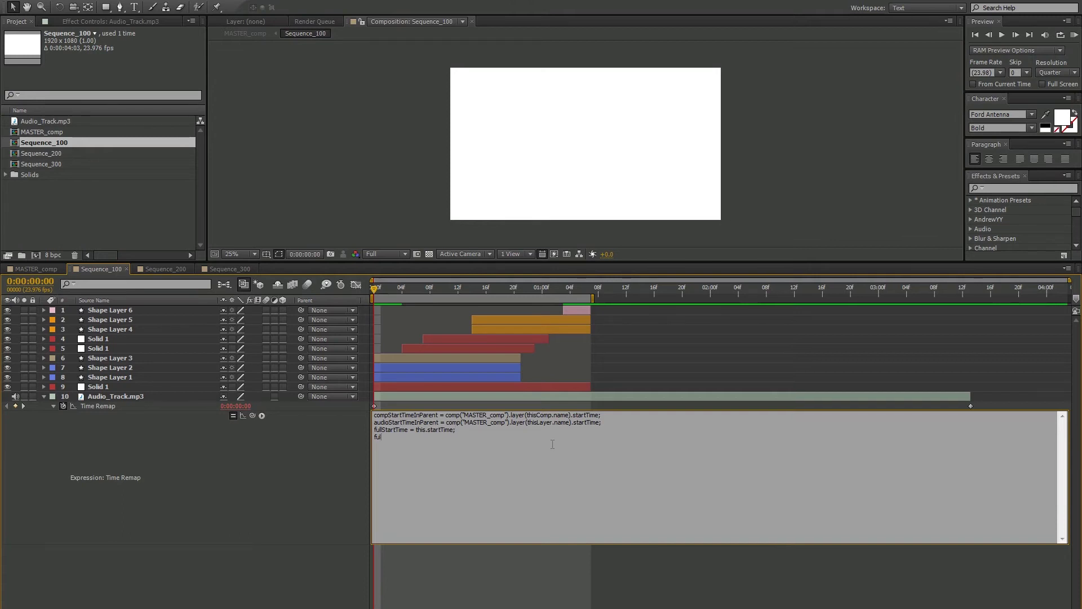
pyautogui.write('EndTime = this.source.duration+startTim')
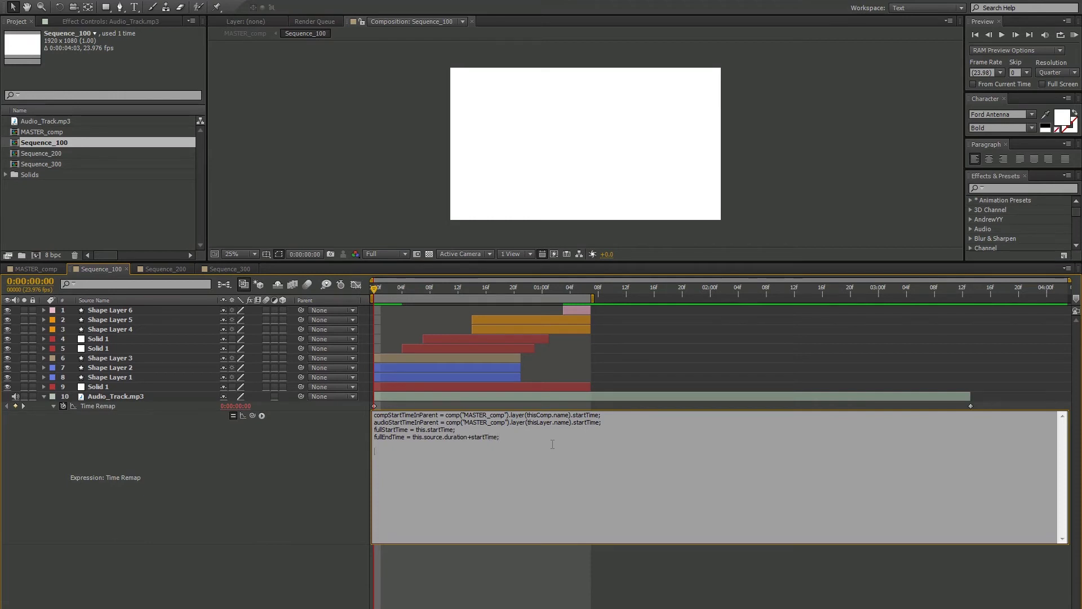
pyautogui.write('e;')
pyautogui.press('Return')
pyautogui.write('linear(time, fullStartTime, fullEndTime, fullStartTimeInParent')
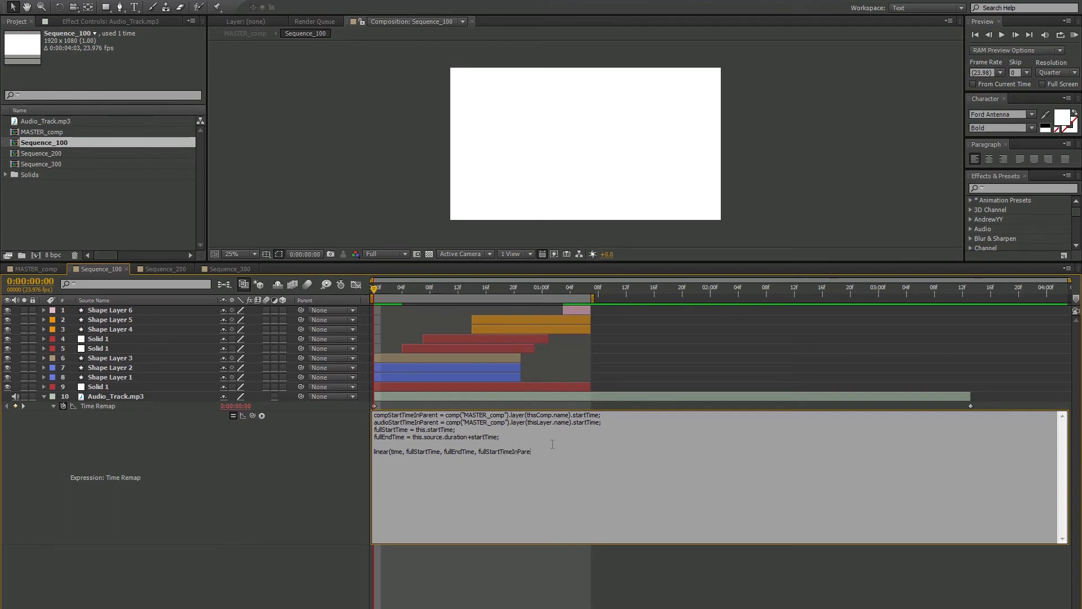
# - Finish linear() with +compStartTimeInParent-audioStartTimeInParent offsets on both outputs and commit the expression
pyautogui.press('BackSpace')
pyautogui.press('BackSpace')
pyautogui.press('BackSpace')
pyautogui.press('BackSpace')
pyautogui.write('+compStartTimeInParent-audioStartTimeInParent, fullEndTime+compStart')
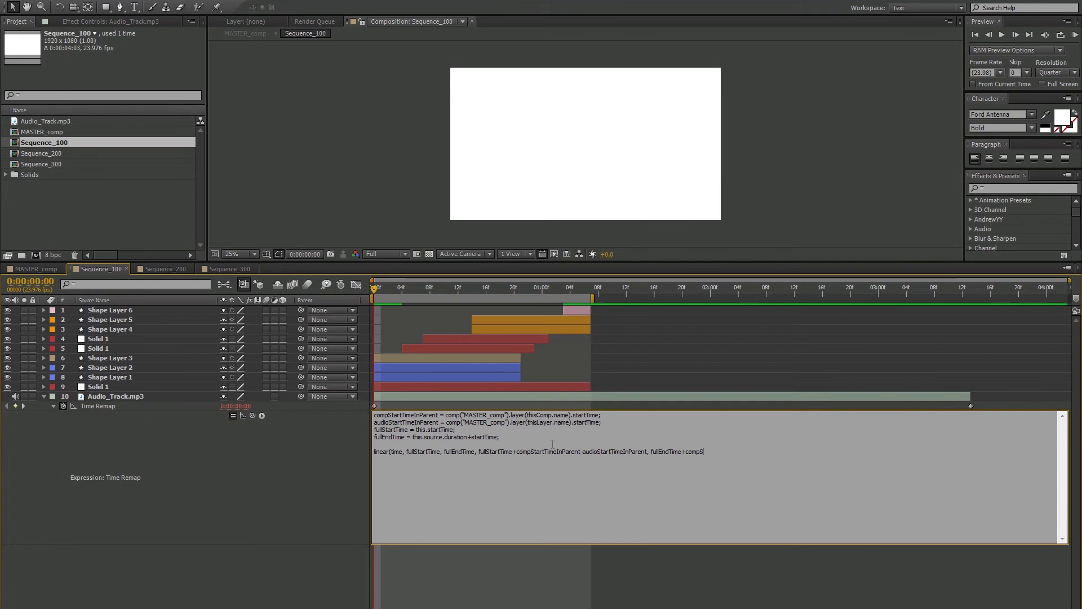
pyautogui.write('TimeInParent-audioStartTimeInParent')
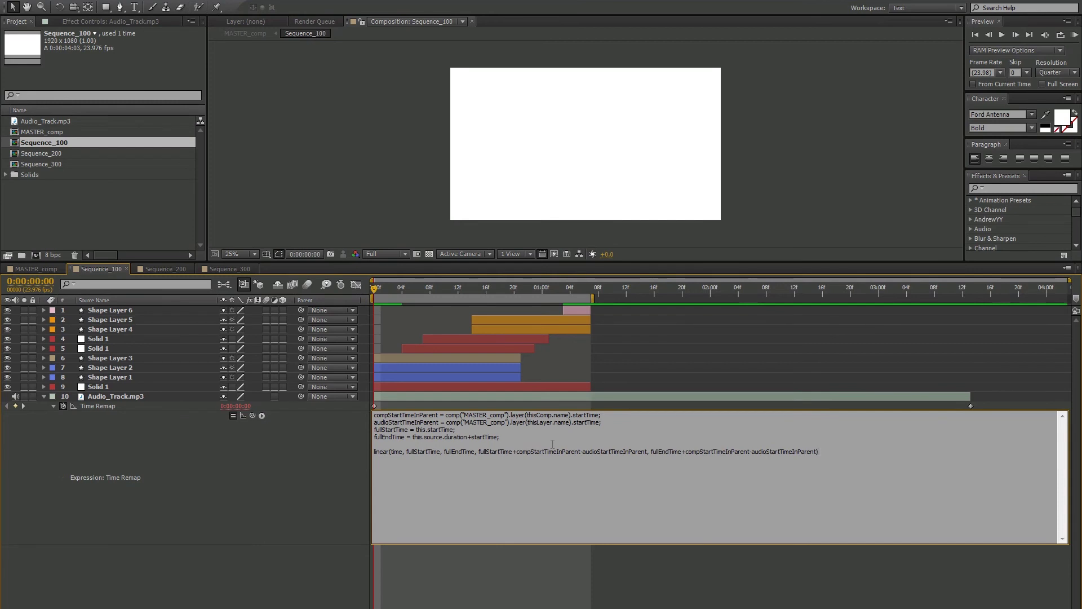
pyautogui.click(611, 576)
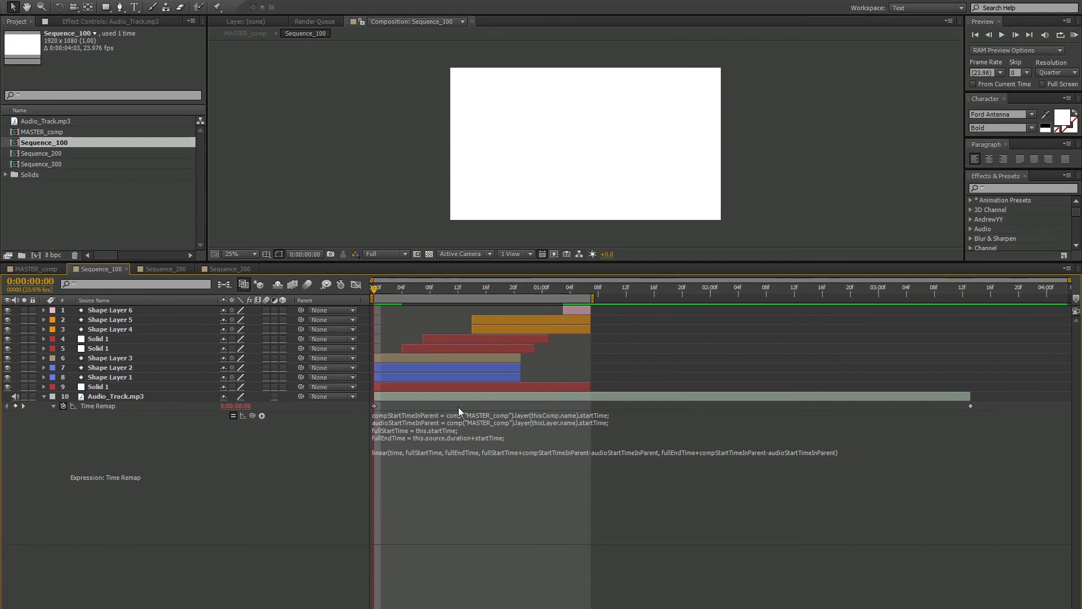
pyautogui.click(103, 396)
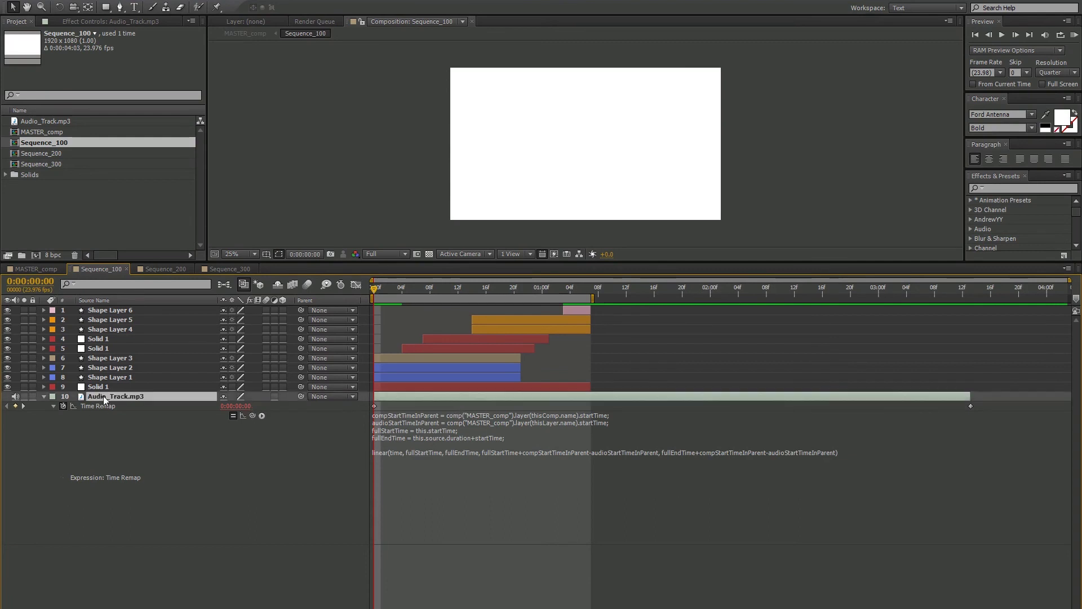
# - In MASTER_comp, show all three Sequence waveforms and slide Sequence_100 later to test audio sync
pyautogui.press('u')
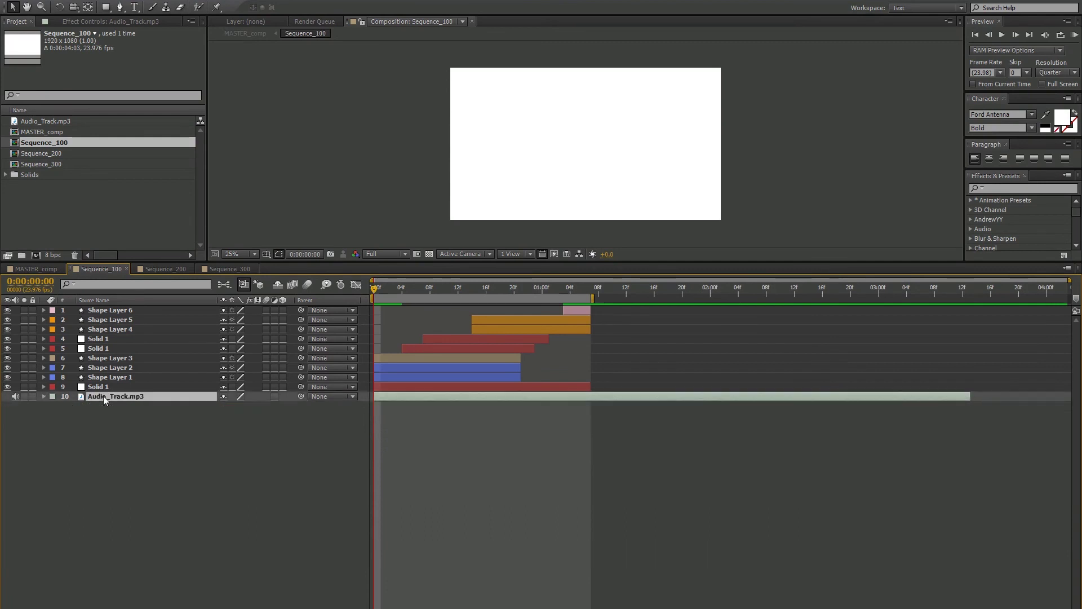
pyautogui.click(39, 268)
pyautogui.click(128, 331)
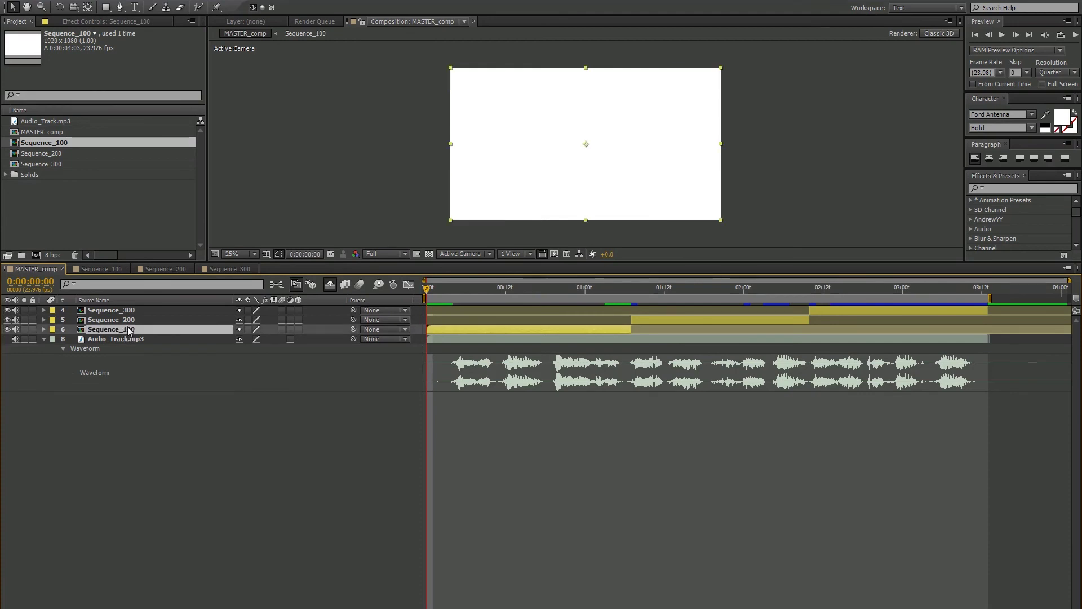
pyautogui.keyDown('shift'); pyautogui.click(130, 310); pyautogui.keyUp('shift')
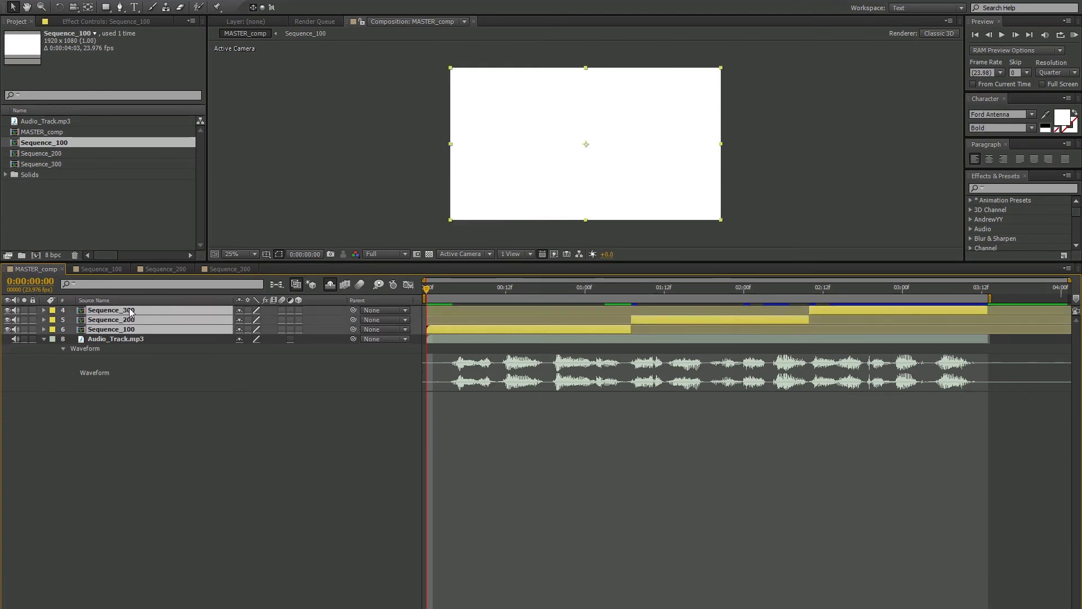
pyautogui.press('l')
pyautogui.press('l')
pyautogui.click(496, 564)
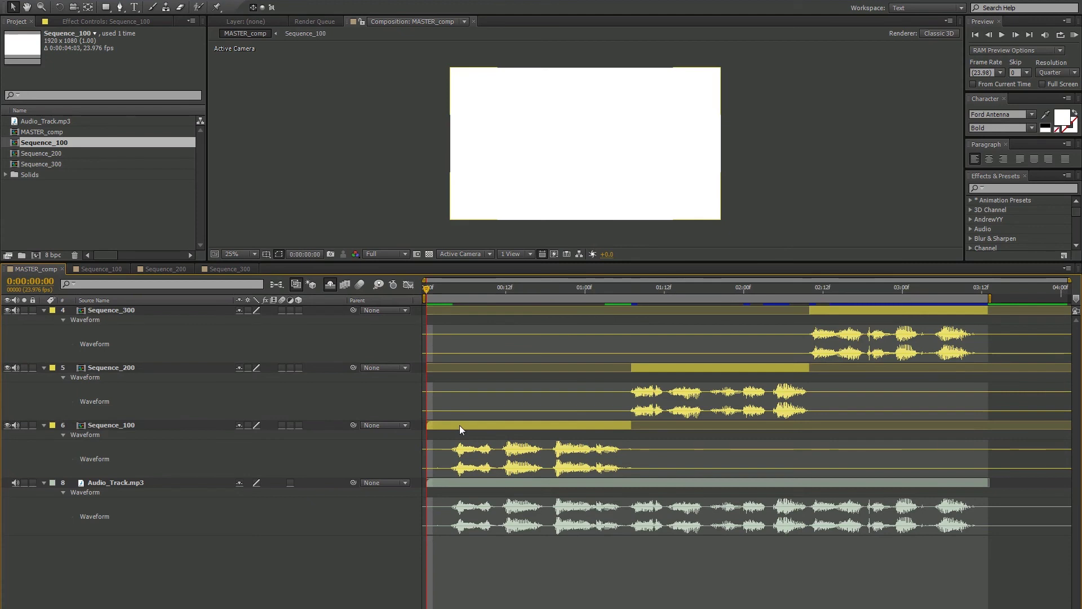
pyautogui.moveTo(460, 427); pyautogui.dragTo(488, 429)
# - Test-shift the Sequence_200 and Sequence_100 bars, then open Sequence_100 showing the Audio_Track.mp3 waveform
pyautogui.click(651, 367)
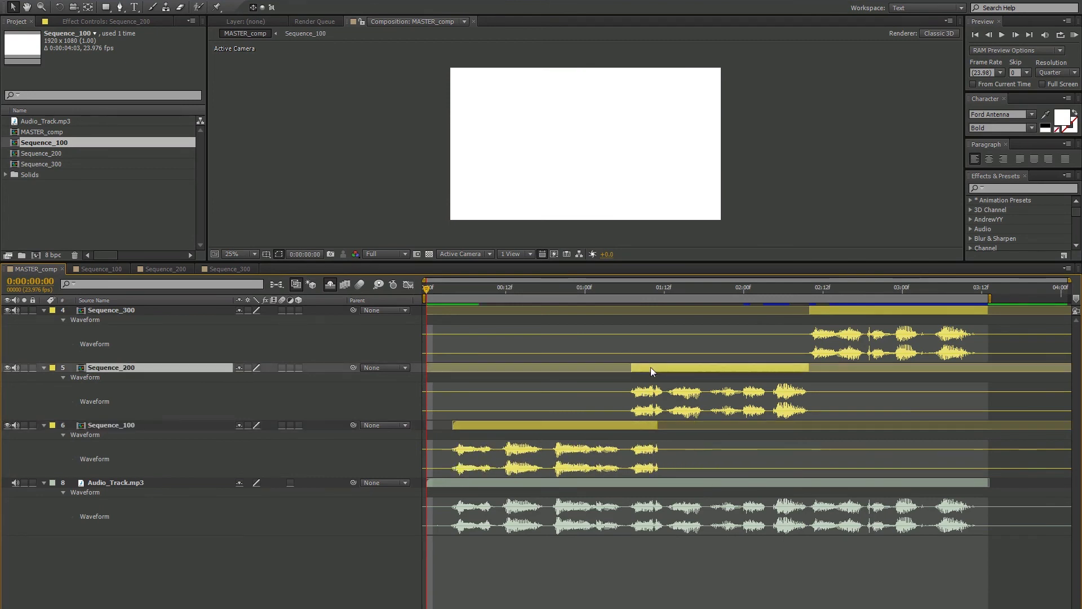
pyautogui.moveTo(656, 368)
pyautogui.mouseDown()
pyautogui.moveTo(620, 368)
pyautogui.moveTo(702, 370)
pyautogui.moveTo(659, 370)
pyautogui.mouseUp()
pyautogui.click(533, 426)
pyautogui.moveTo(515, 428); pyautogui.dragTo(576, 427)
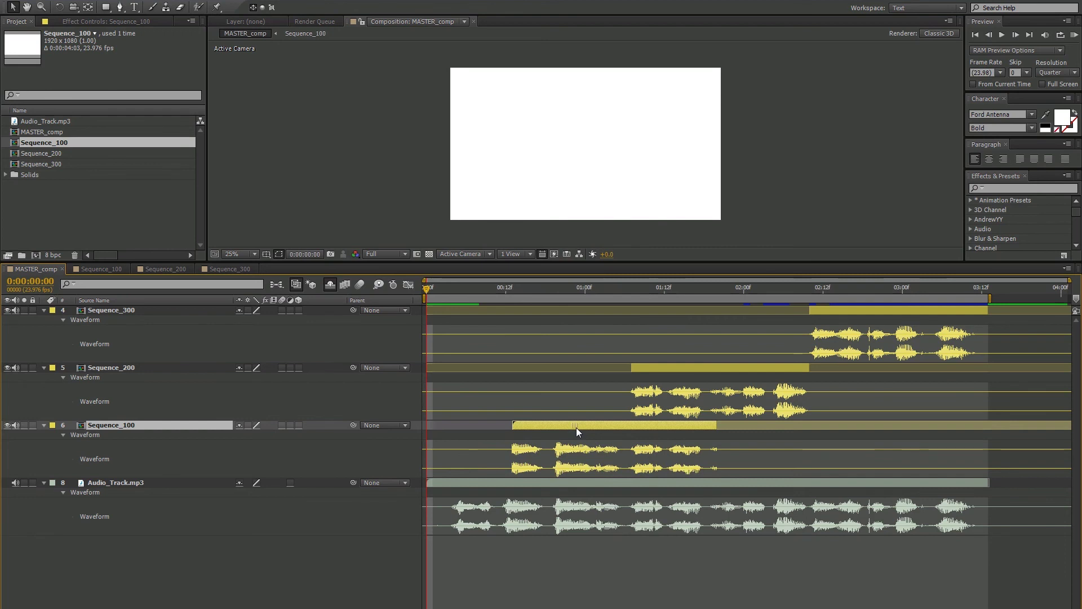
pyautogui.moveTo(576, 427); pyautogui.dragTo(519, 430)
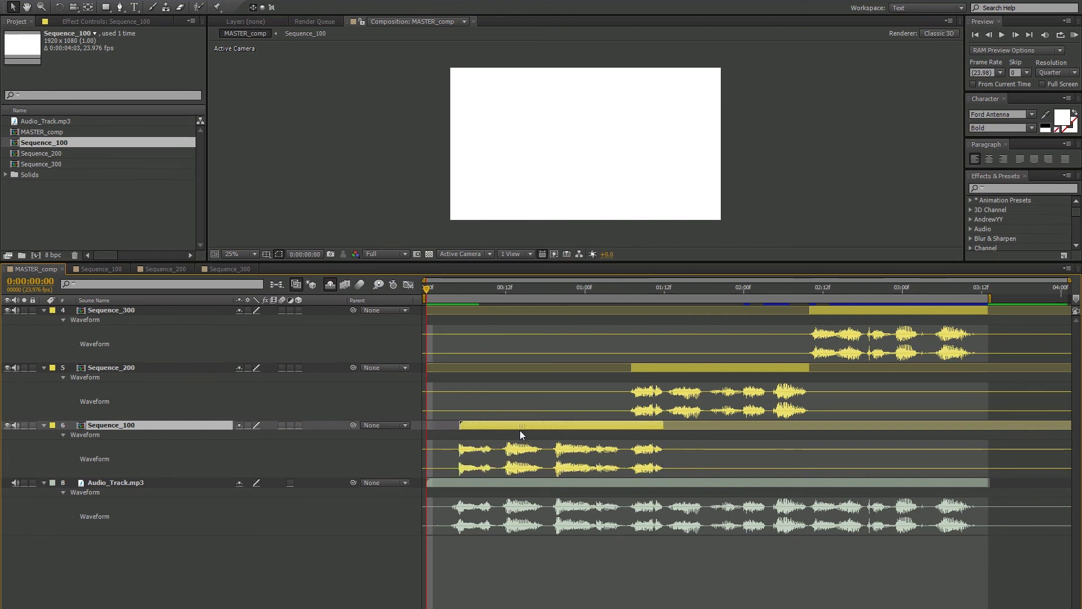
pyautogui.doubleClick(527, 427)
pyautogui.press('l')
pyautogui.press('l')
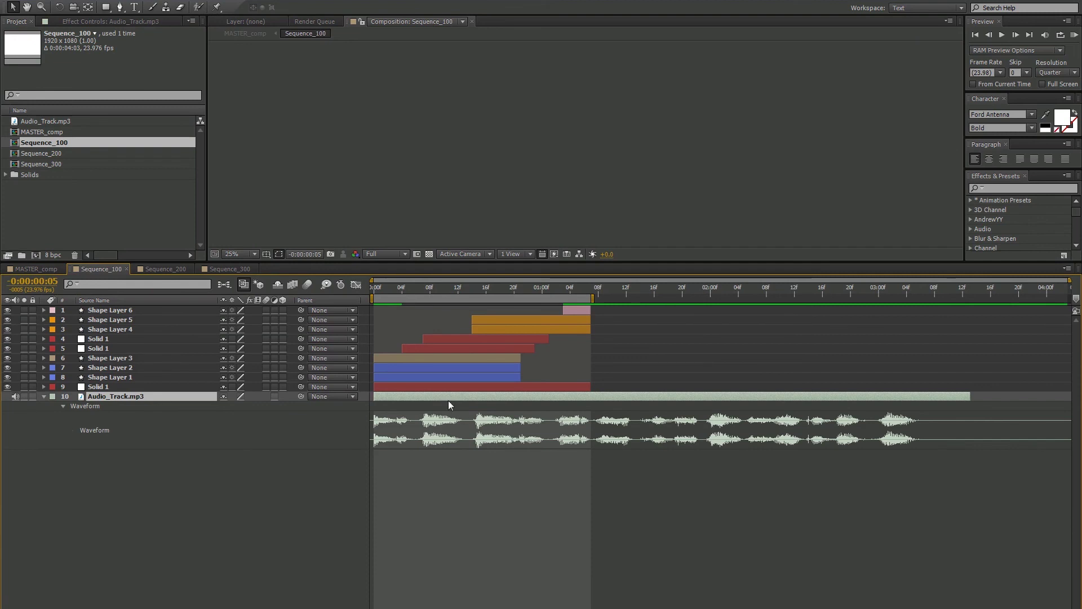
# - Move Sequence_100 back to frame 0 in MASTER_comp, check its precomp, and return to MASTER_comp
pyautogui.click(37, 269)
pyautogui.moveTo(498, 427); pyautogui.dragTo(459, 427)
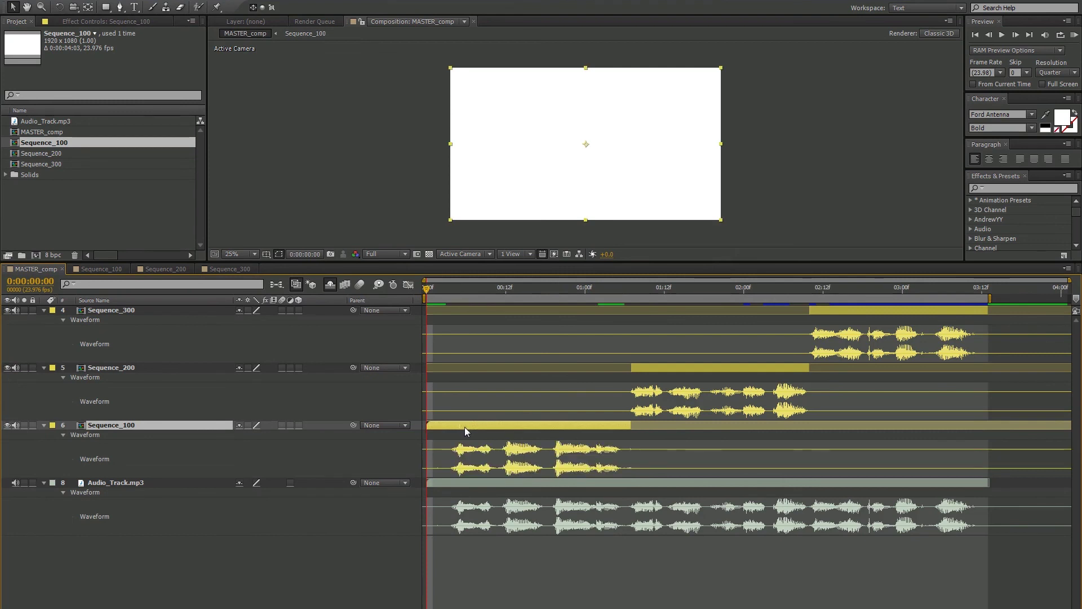
pyautogui.click(104, 270)
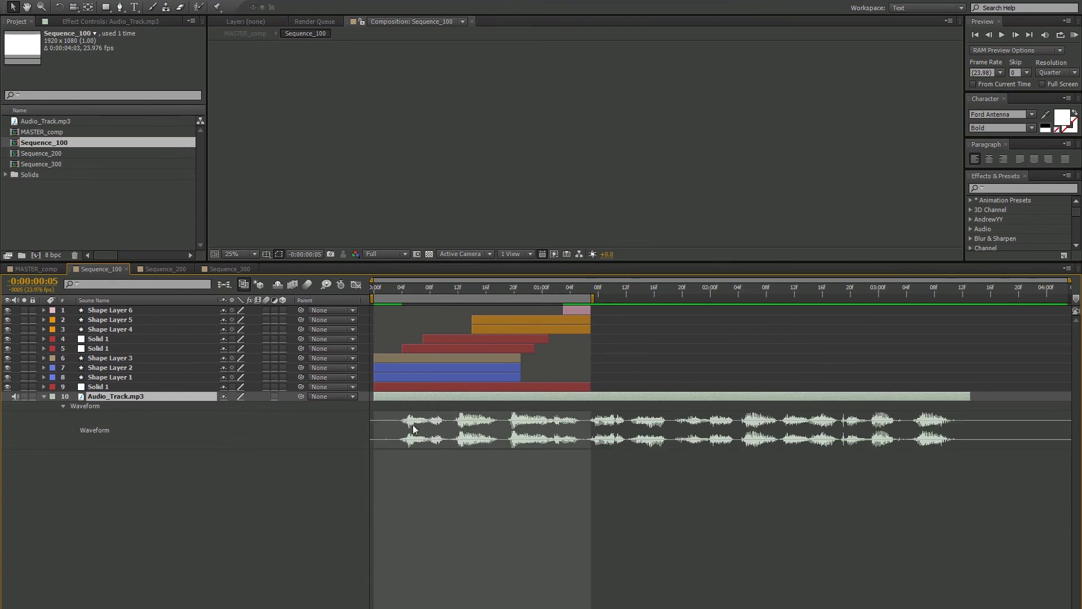
pyautogui.click(51, 271)
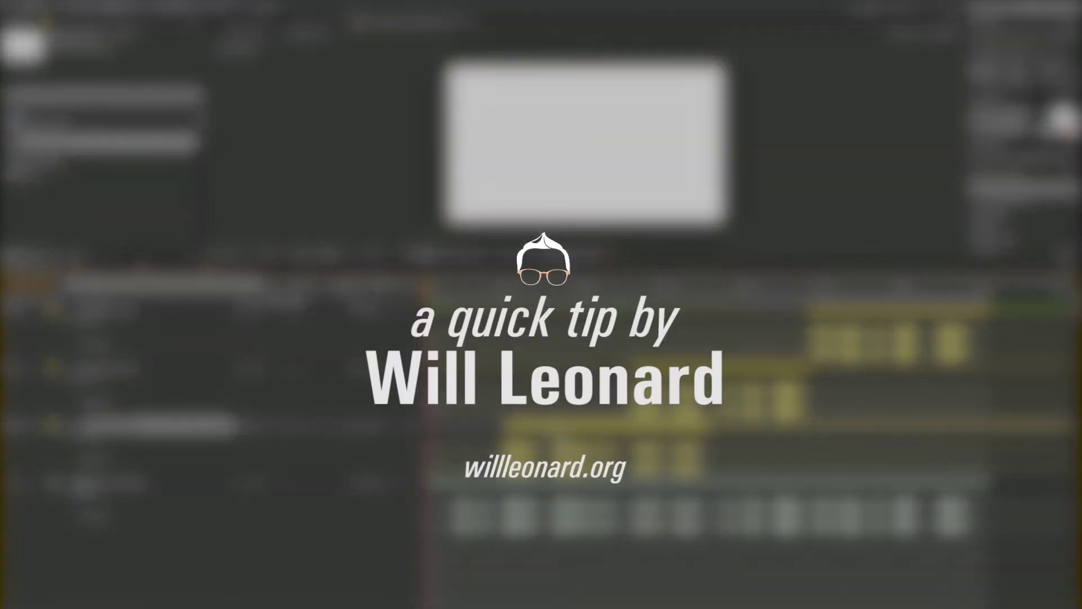